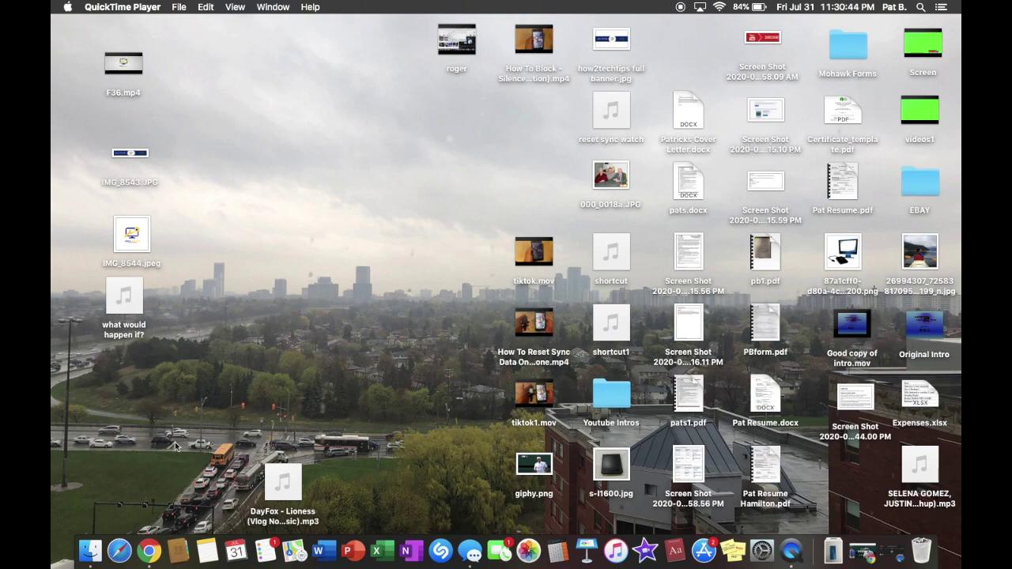
# Step: Launch Google Chrome from the Dock to its new tab page with the tennis background
pyautogui.click(149, 550)
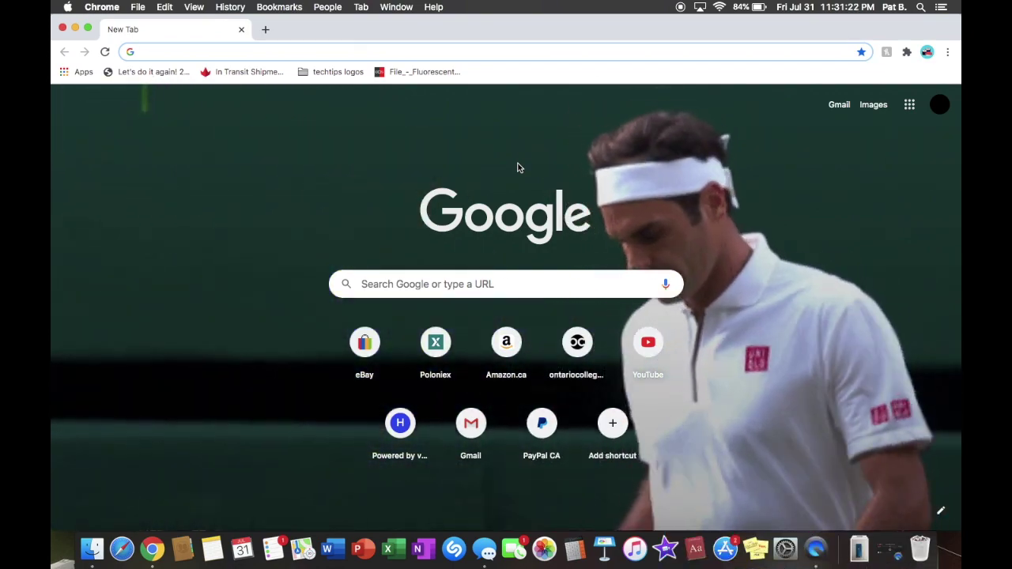
# Step: Search Google for 'federer gif' from the address bar
pyautogui.write('m')
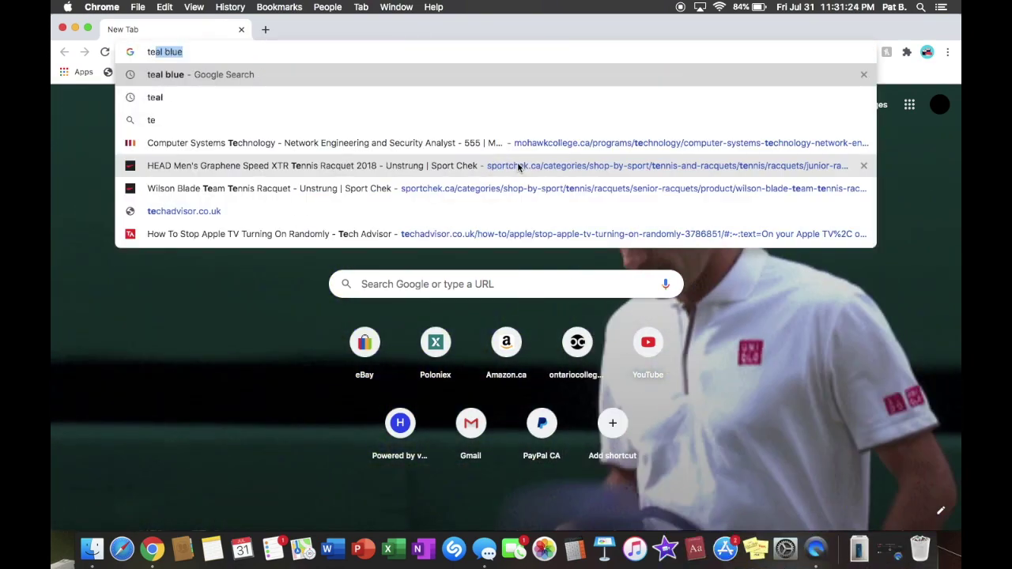
pyautogui.press('BackSpace')
pyautogui.press('BackSpace')
pyautogui.write('federer')
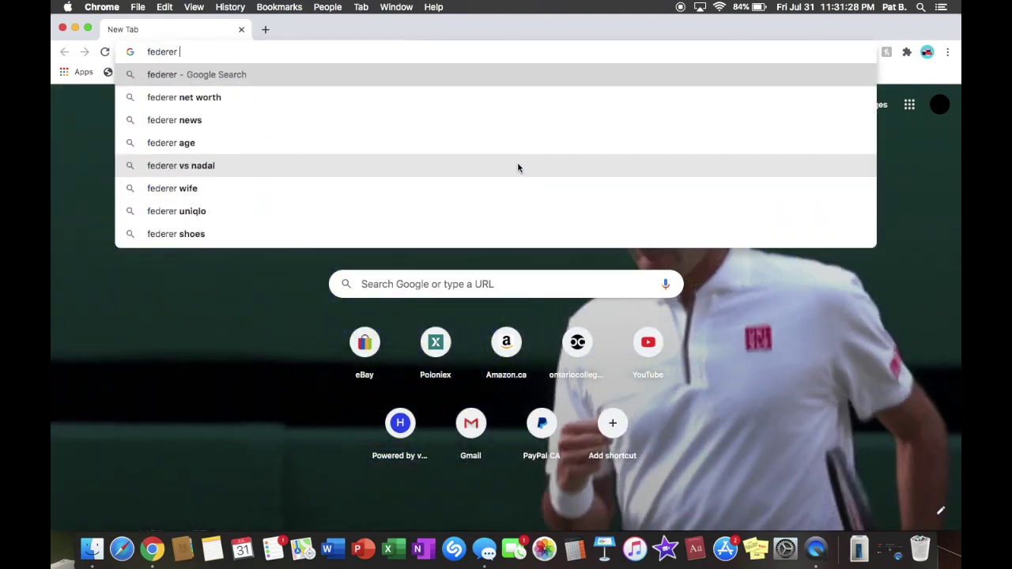
pyautogui.write(' gif')
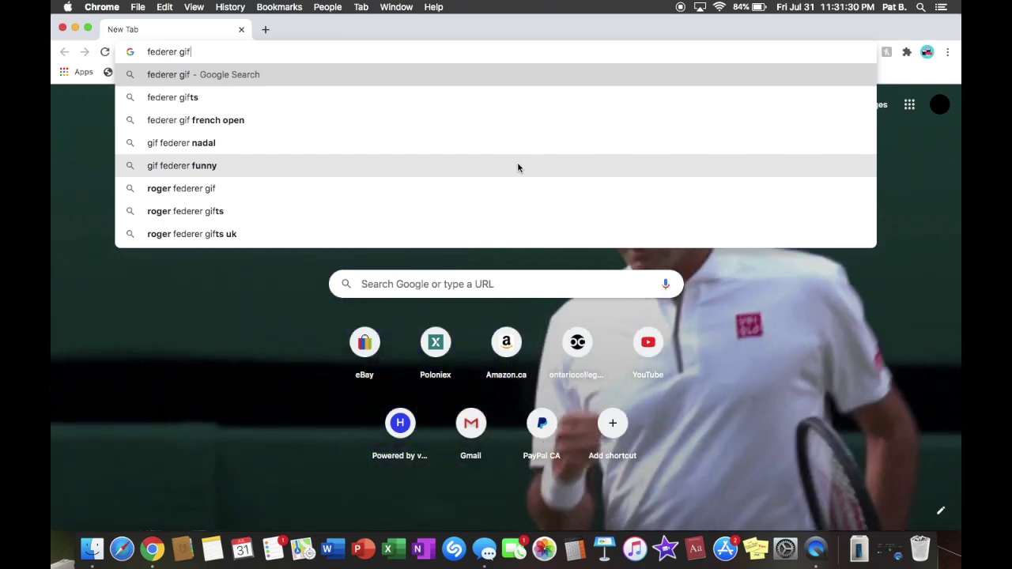
pyautogui.press('Return')
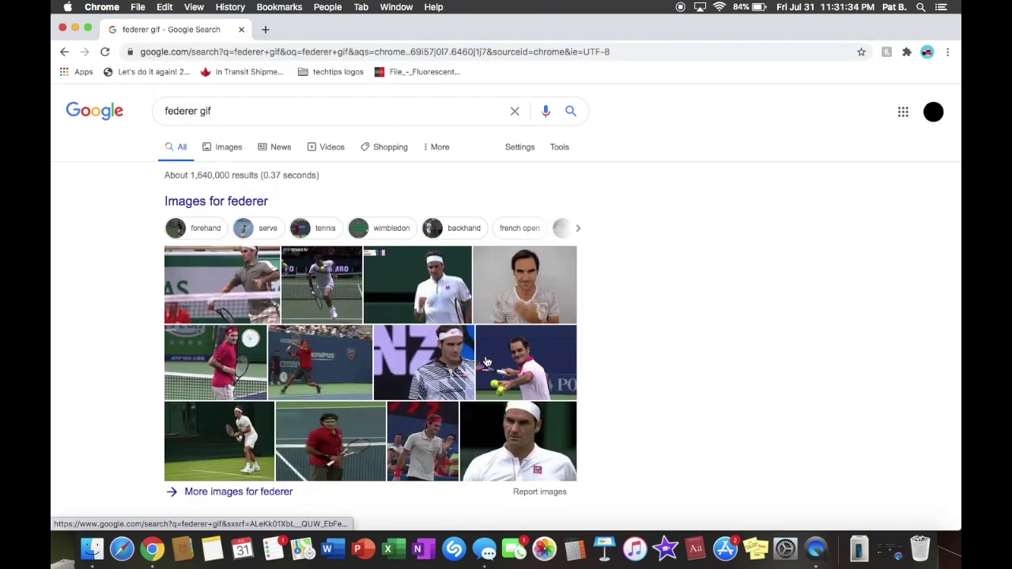
# Step: In Images results, preview the US Open Federer GIF and bring up its image actions
pyautogui.click(299, 354)
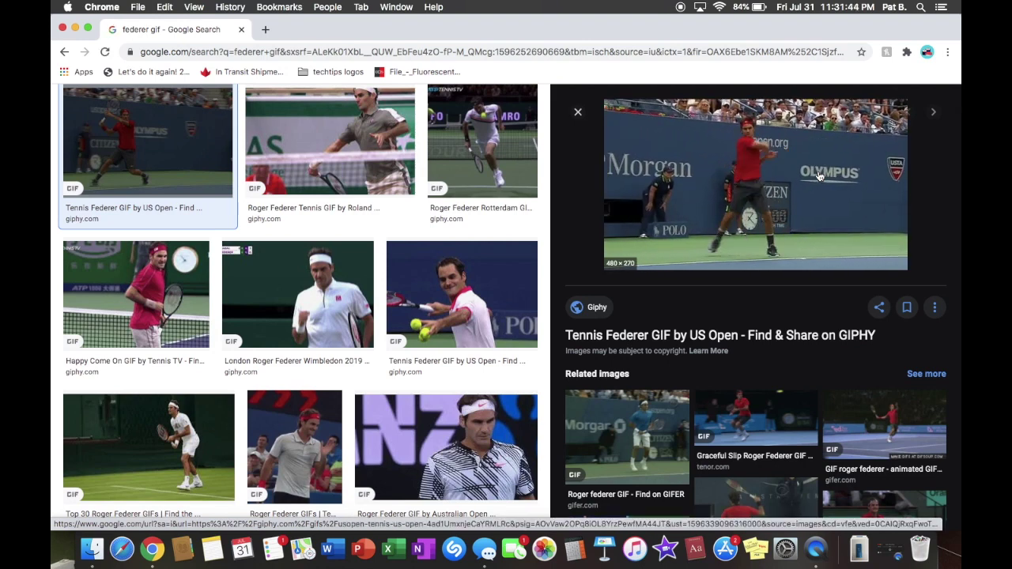
pyautogui.click(293, 290)
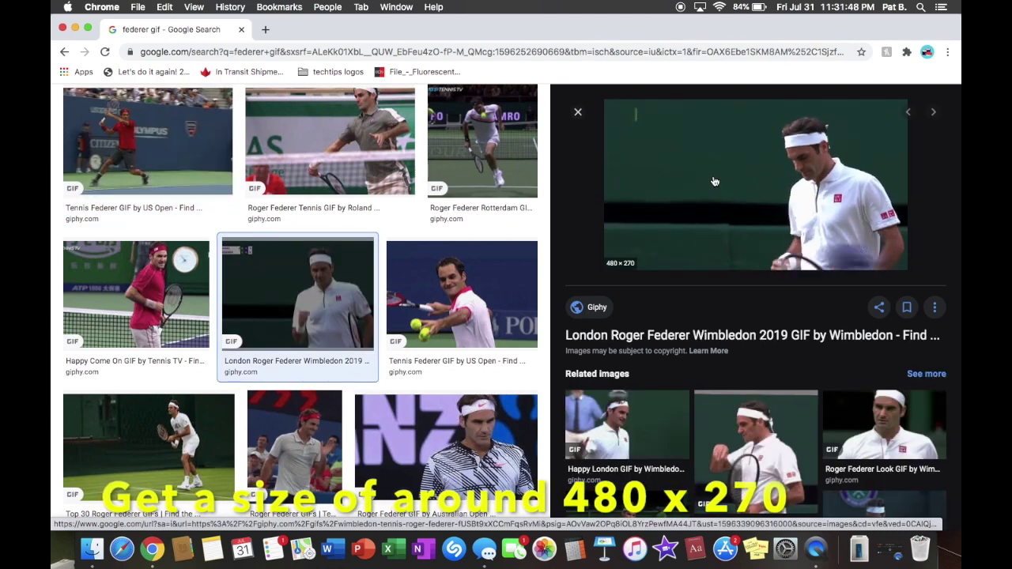
pyautogui.press('super+bracketleft')
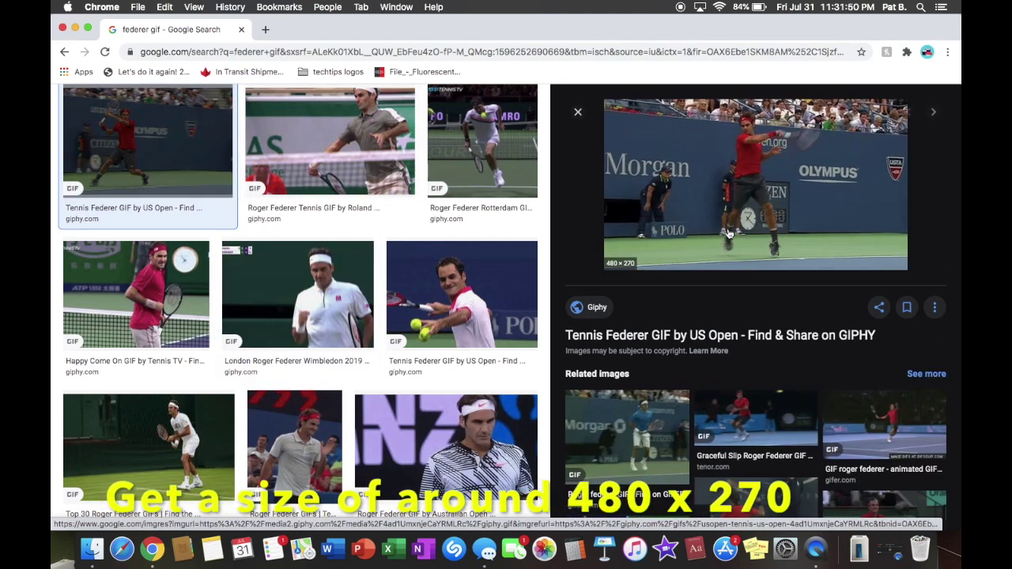
pyautogui.rightClick(728, 232)
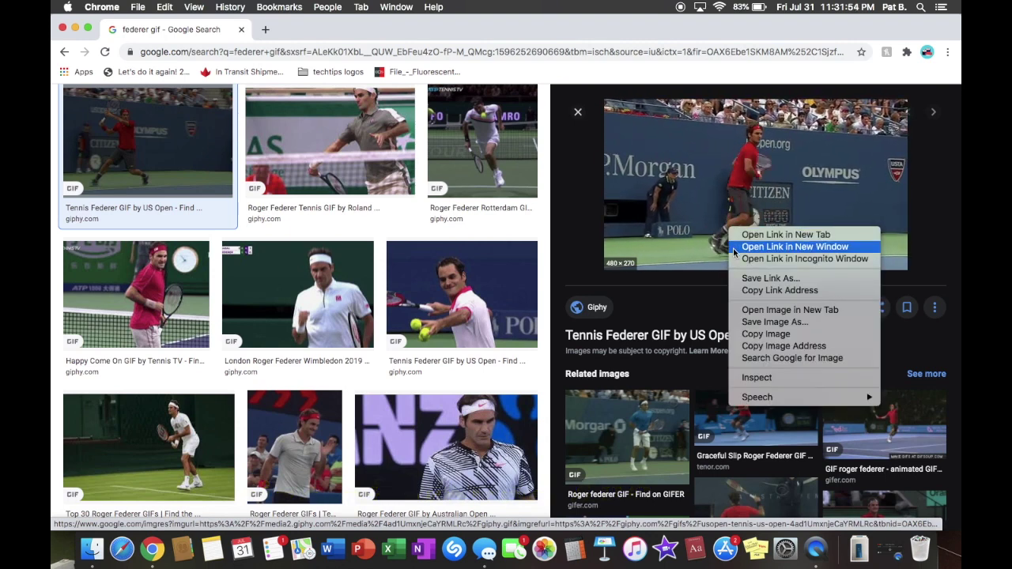
# Step: Save the US Open GIF to the Desktop as tennis.png with Format set to All Files
pyautogui.click(755, 322)
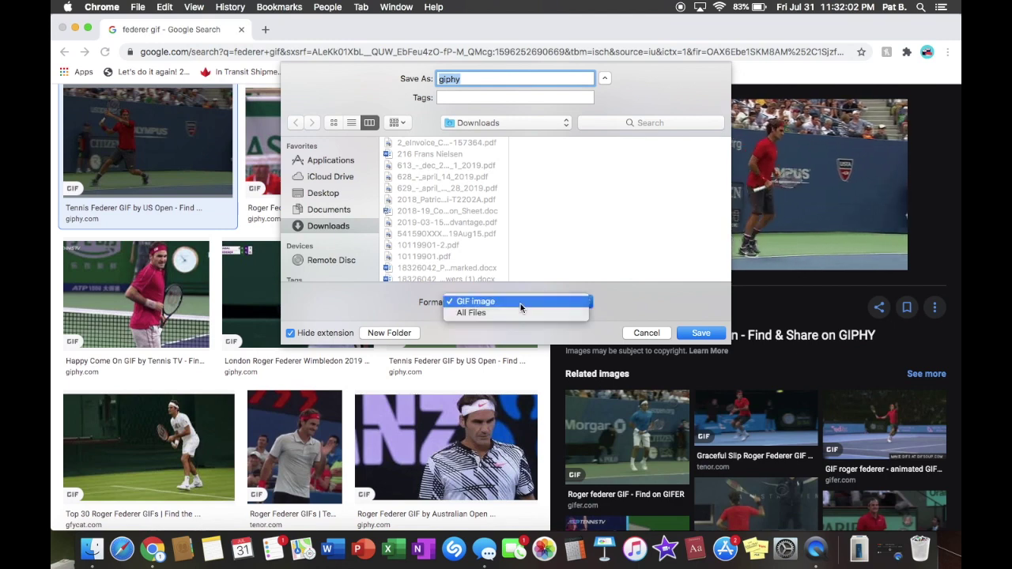
pyautogui.click(516, 311)
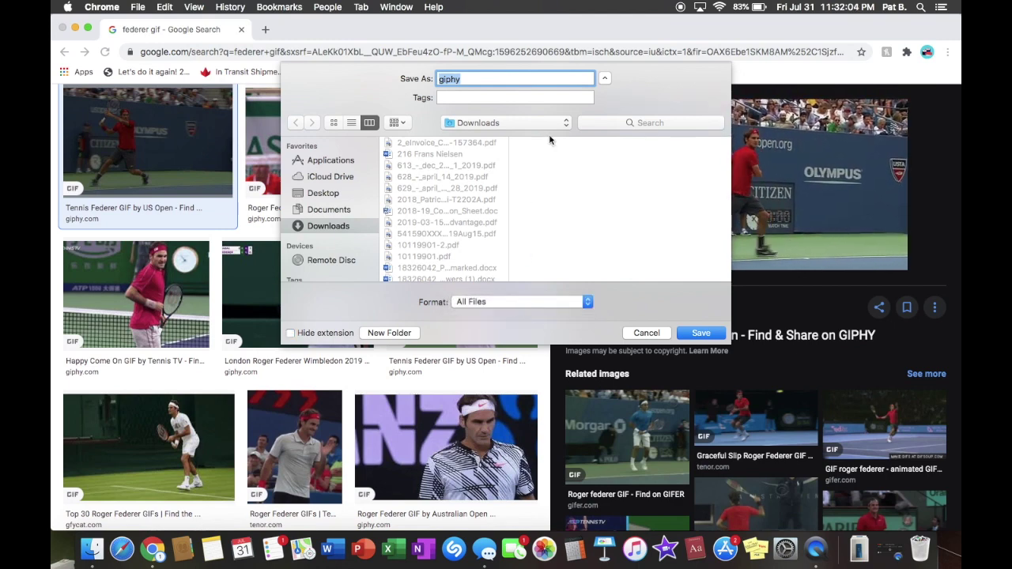
pyautogui.press('BackSpace')
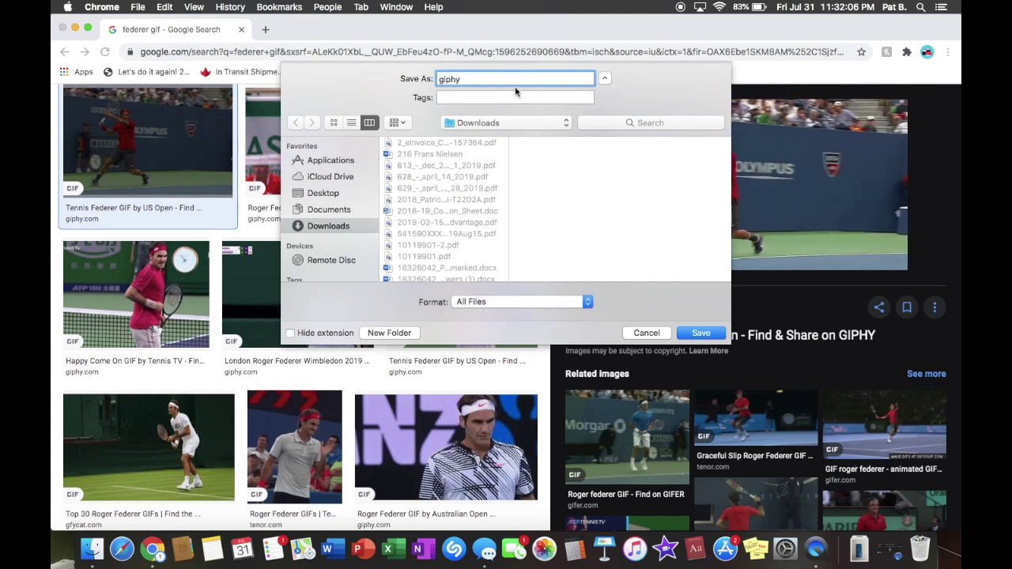
pyautogui.press('BackSpace')
pyautogui.press('BackSpace')
pyautogui.press('BackSpace')
pyautogui.press('BackSpace')
pyautogui.write('tennis')
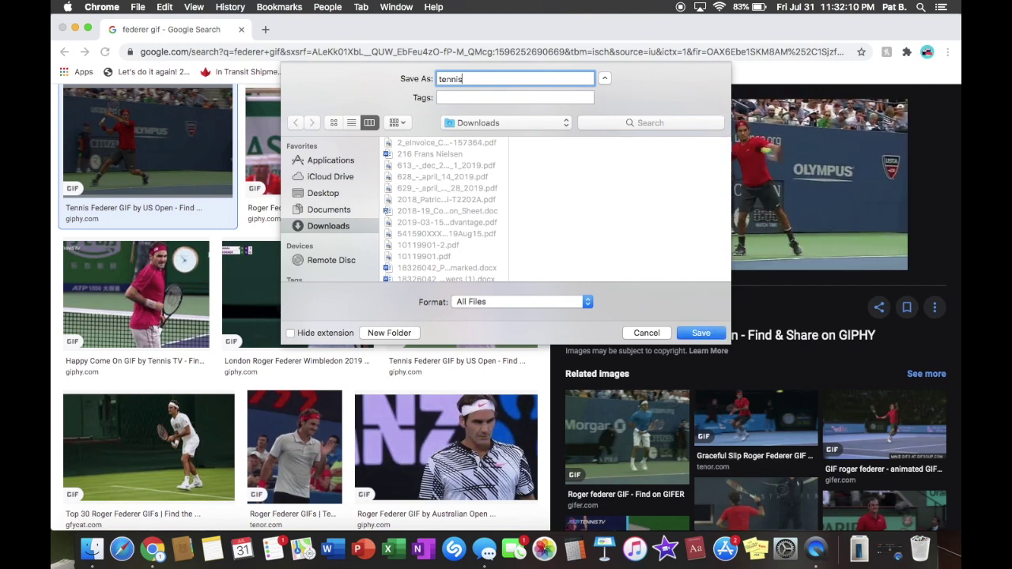
pyautogui.click(476, 123)
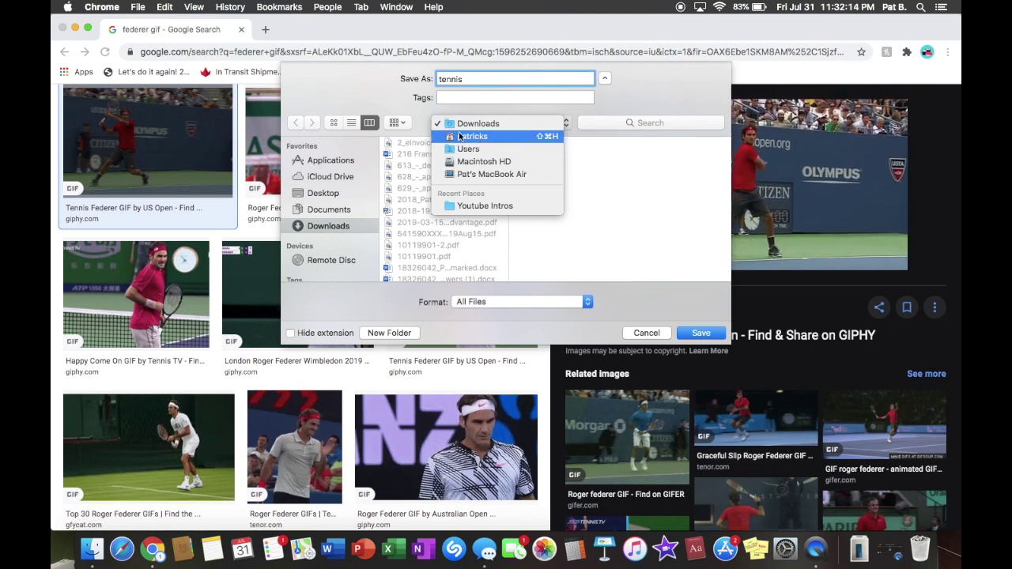
pyautogui.click(315, 195)
pyautogui.write('.png')
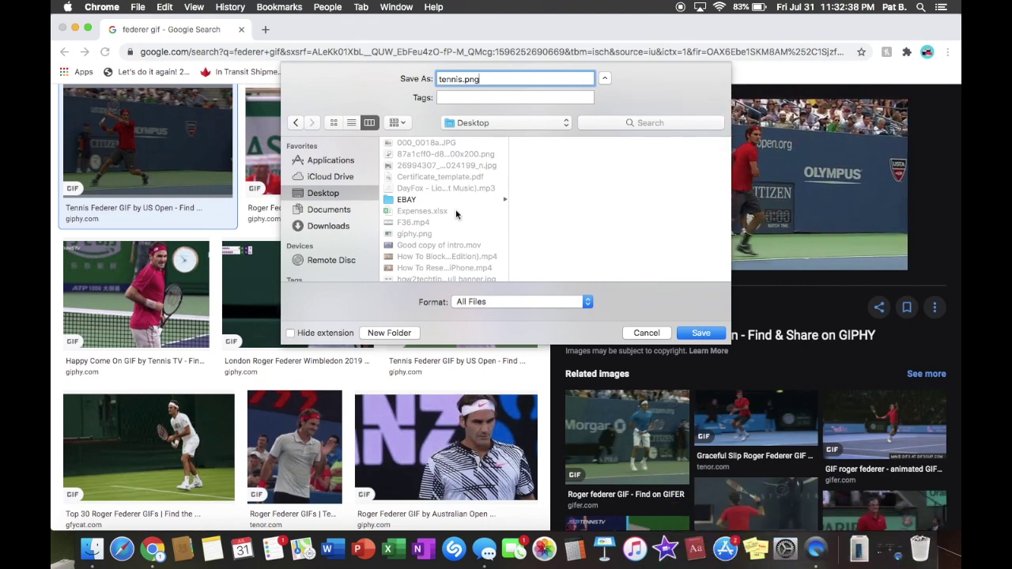
pyautogui.click(702, 333)
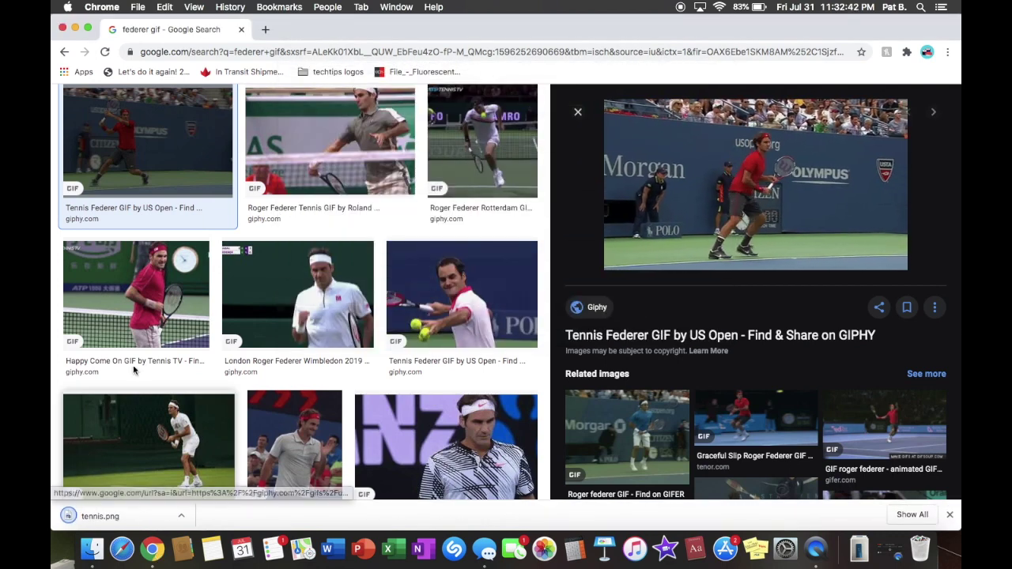
# Step: In a new tab, dismiss the download notice and choose to upload a background from the device
pyautogui.click(267, 31)
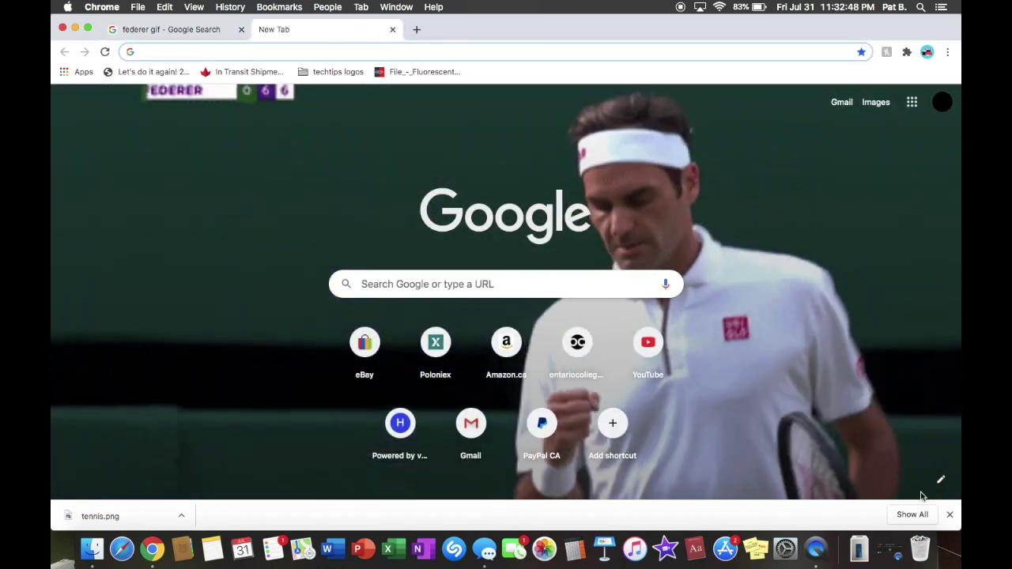
pyautogui.click(949, 514)
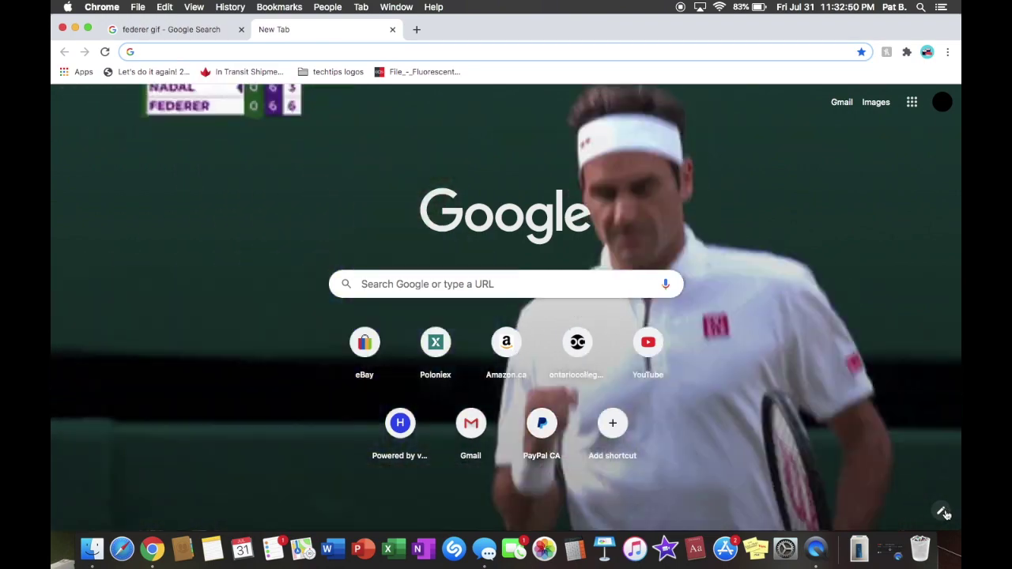
pyautogui.click(943, 512)
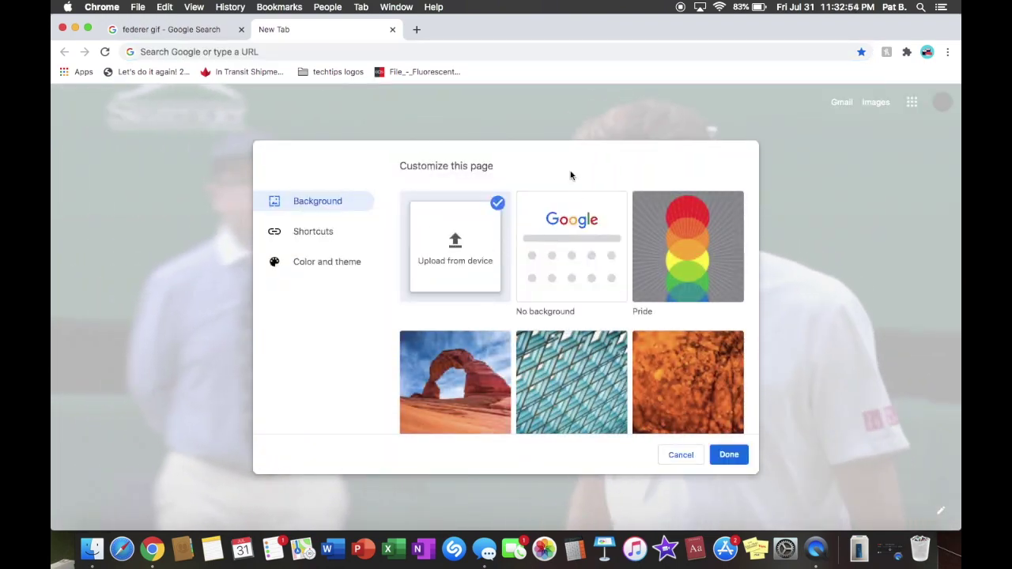
pyautogui.click(469, 250)
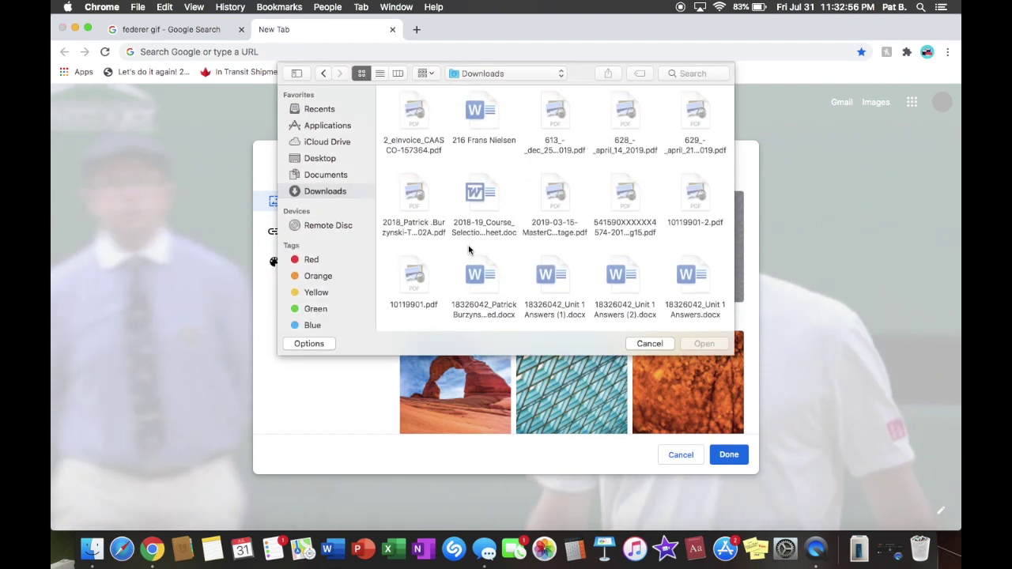
# Step: Pick tennis.png from the Desktop as the new tab background
pyautogui.click(316, 177)
pyautogui.click(316, 158)
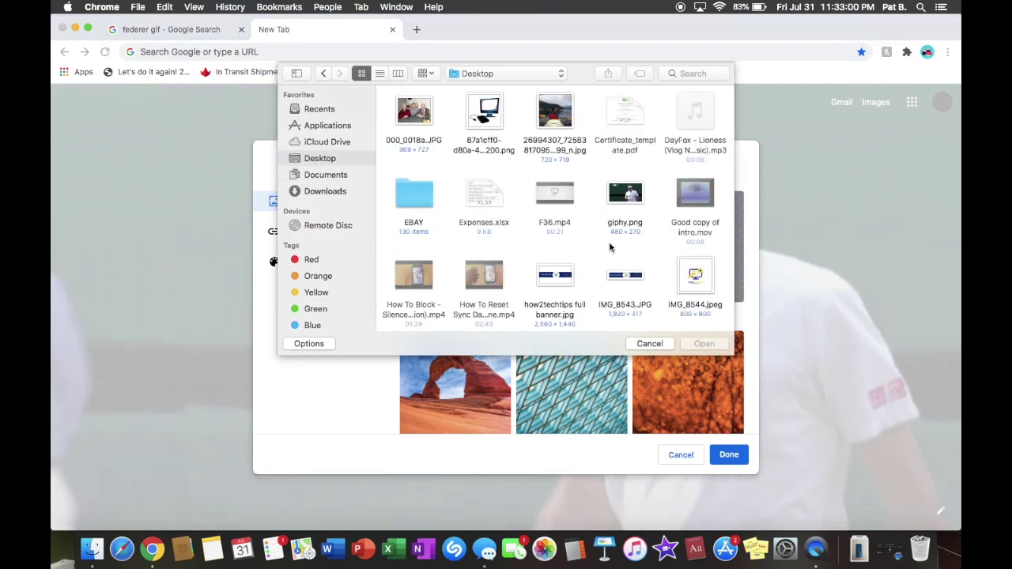
pyautogui.scroll(-2, 610, 247)
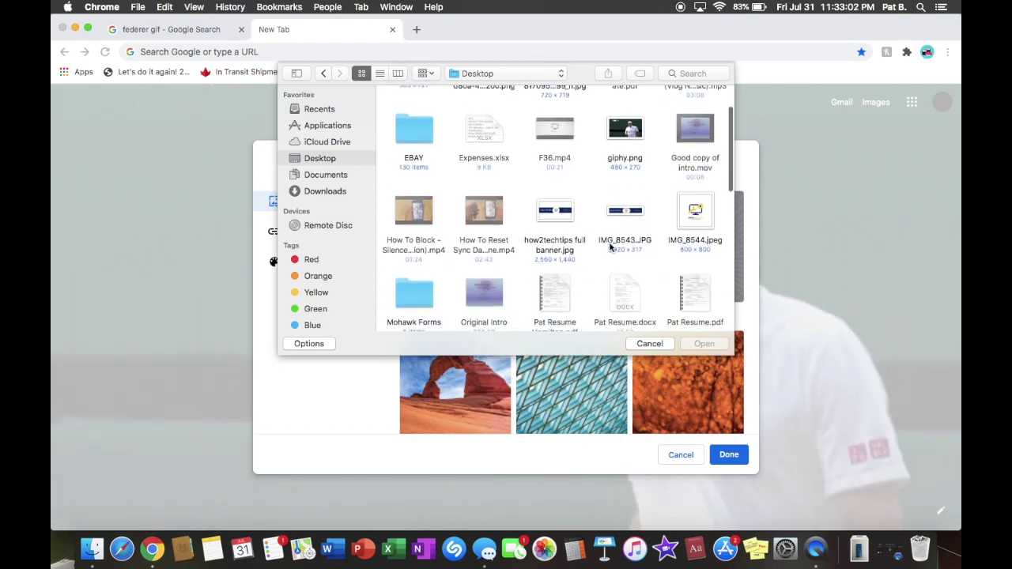
pyautogui.scroll(-3, 610, 247)
pyautogui.scroll(-1, 609, 248)
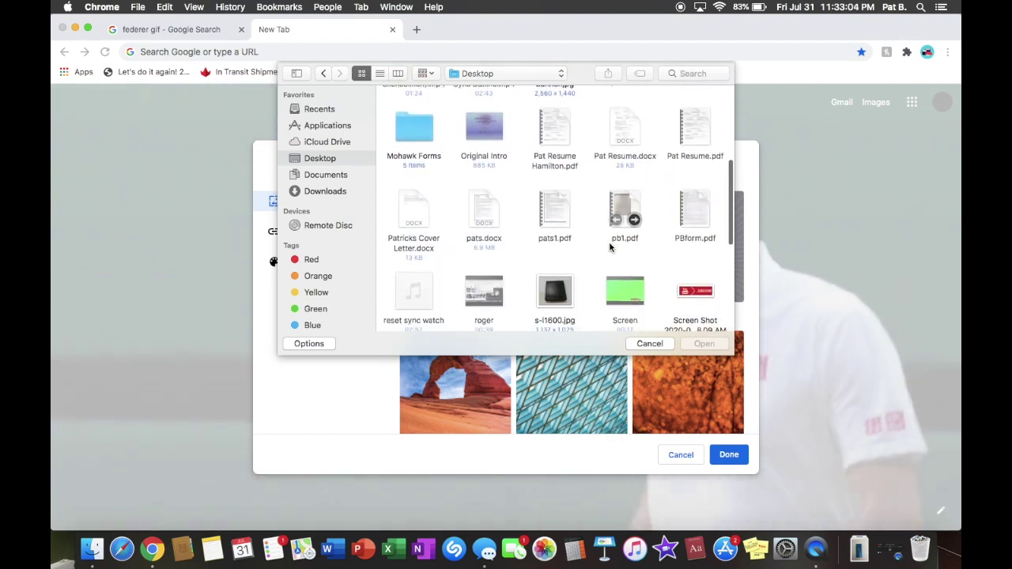
pyautogui.scroll(-2, 610, 247)
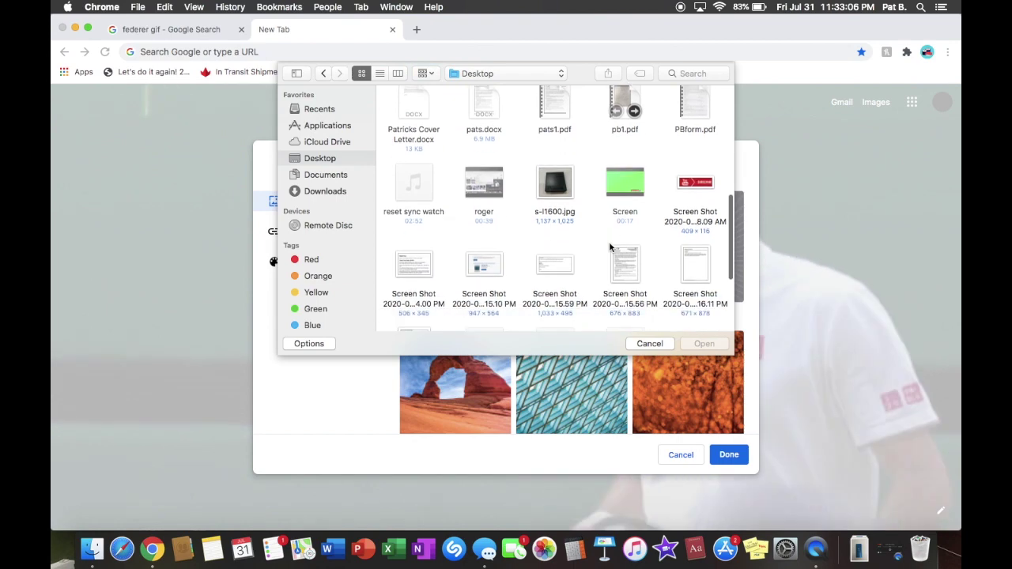
pyautogui.scroll(-1, 609, 247)
pyautogui.scroll(-1, 609, 247)
pyautogui.click(702, 203)
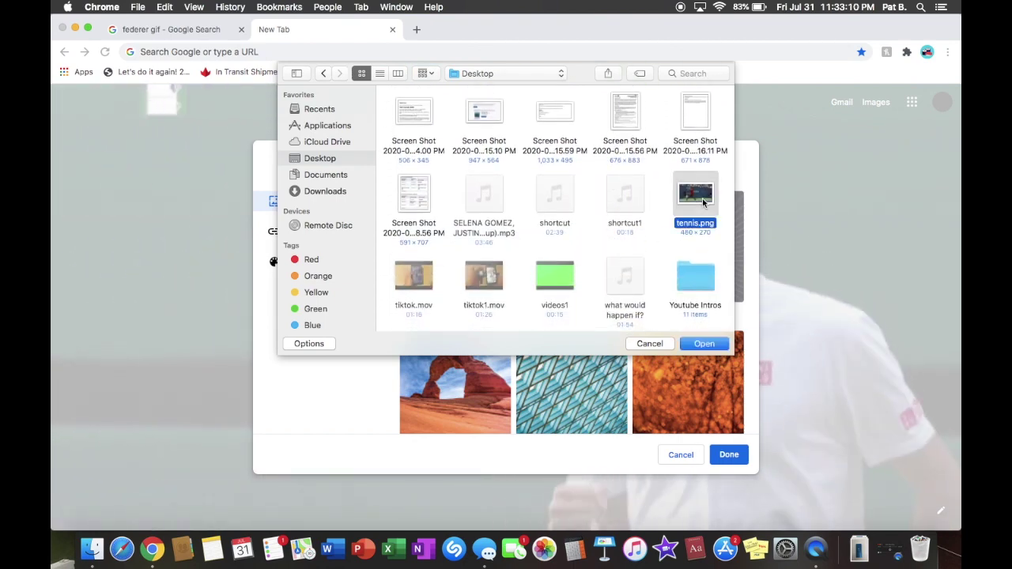
pyautogui.doubleClick(703, 203)
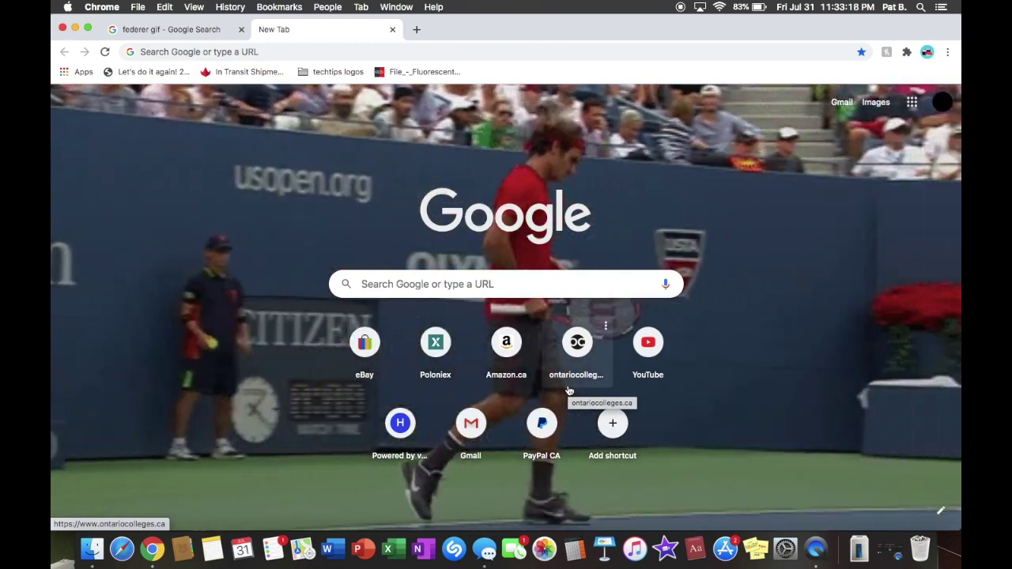
# Step: Open two more new tabs and check the second one shows the animated US Open background
pyautogui.click(416, 29)
pyautogui.click(566, 29)
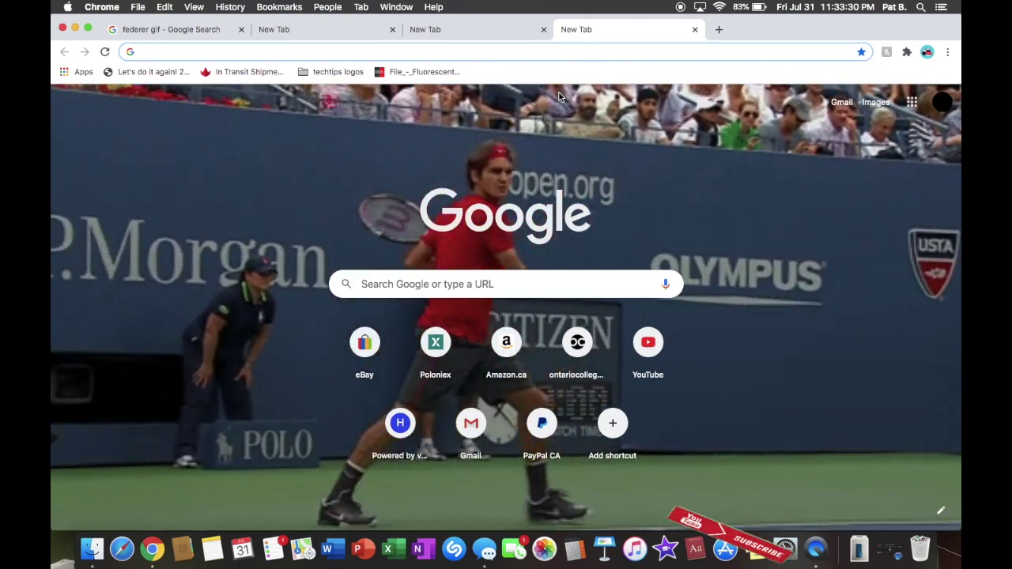
pyautogui.click(346, 30)
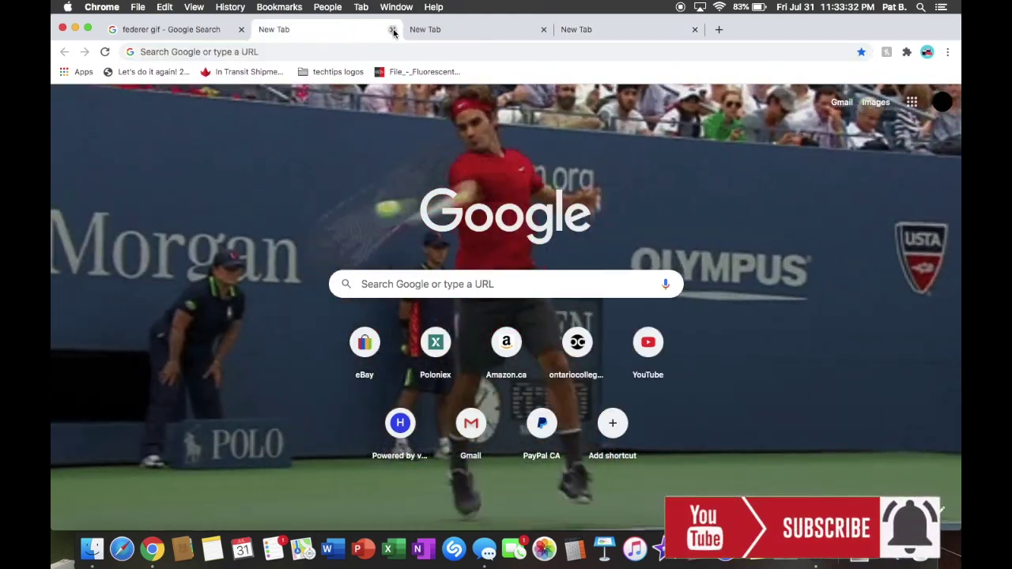